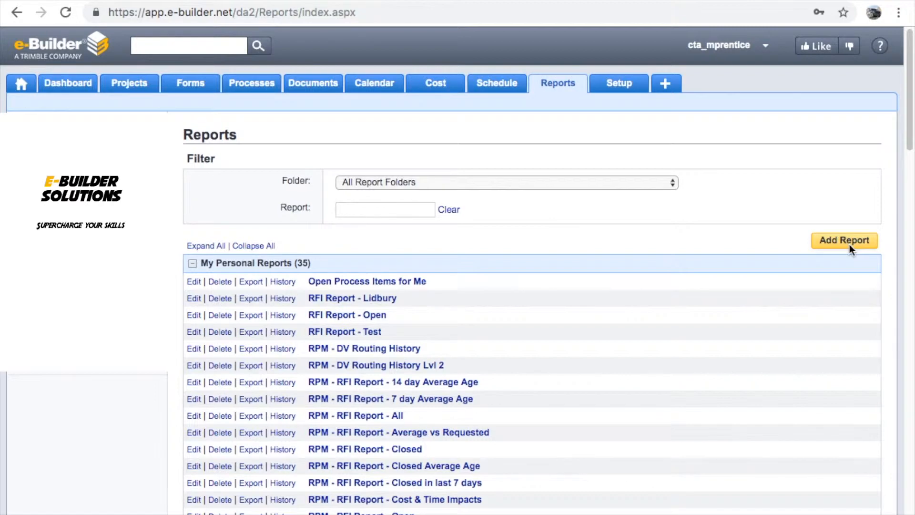
# - Create a new report and choose Process Log from the Process Reports as its data type
pyautogui.click(849, 244)
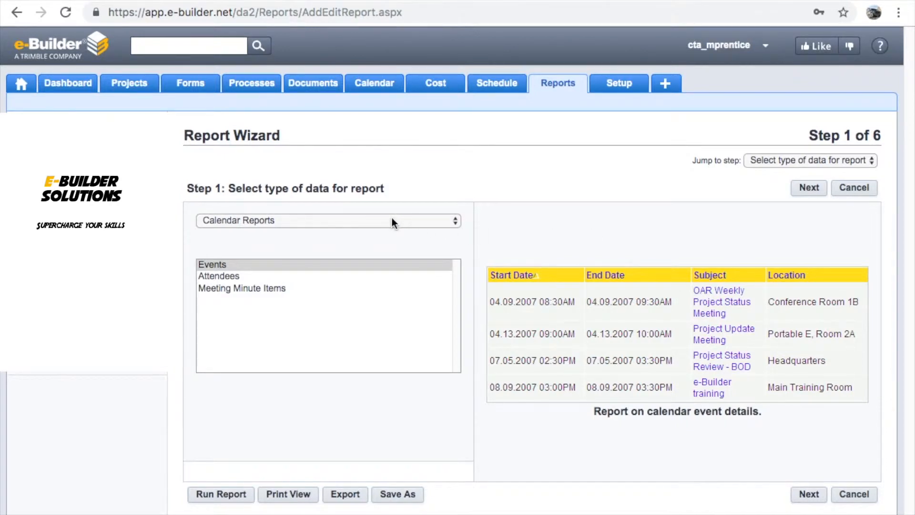
pyautogui.click(392, 218)
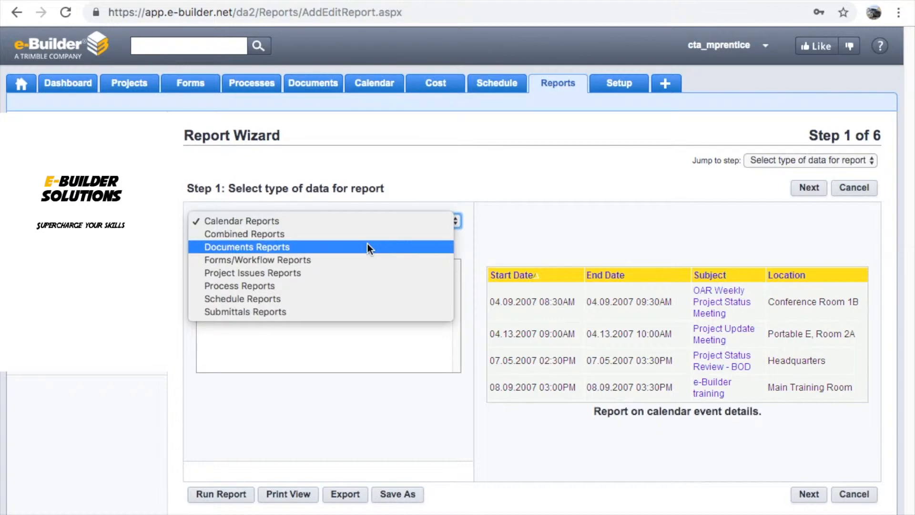
pyautogui.click(361, 285)
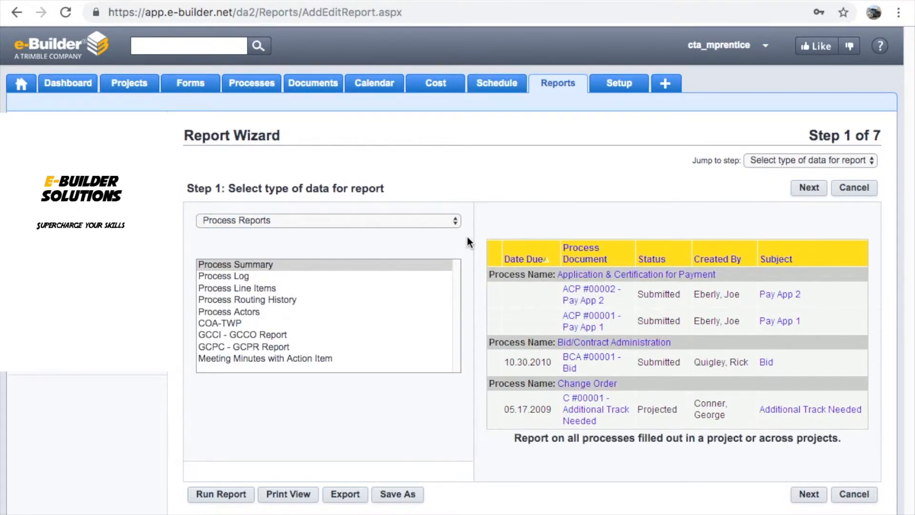
pyautogui.click(263, 277)
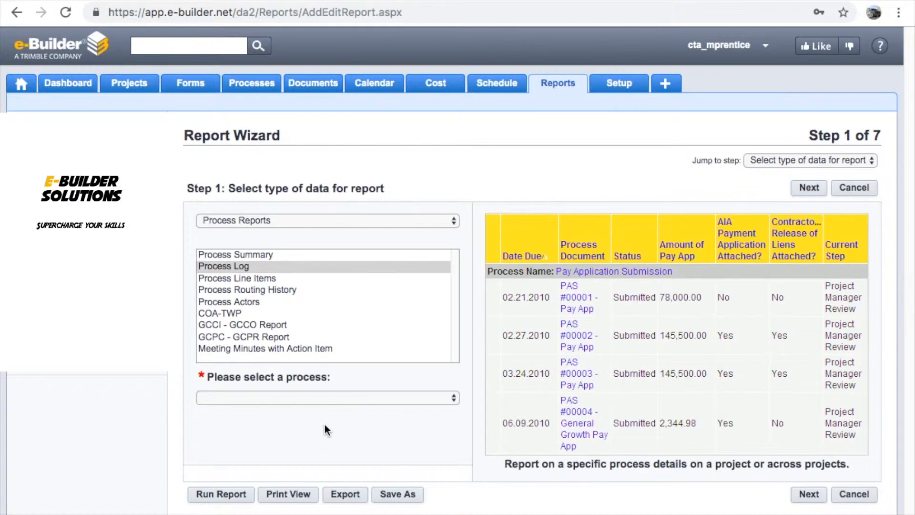
# - Choose Request for Information (RFI) as the report's process and continue to the report type selection
pyautogui.click(331, 398)
pyautogui.scroll(-3, 319, 460)
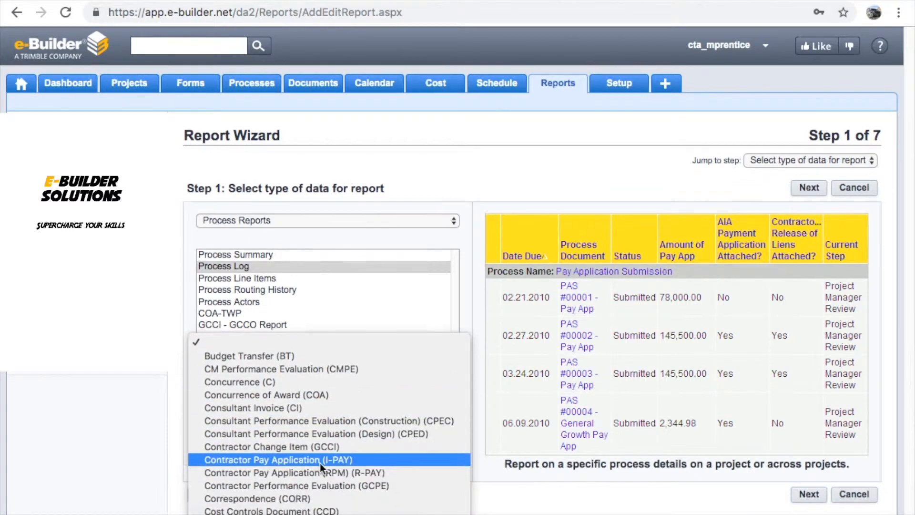
pyautogui.scroll(-10, 319, 463)
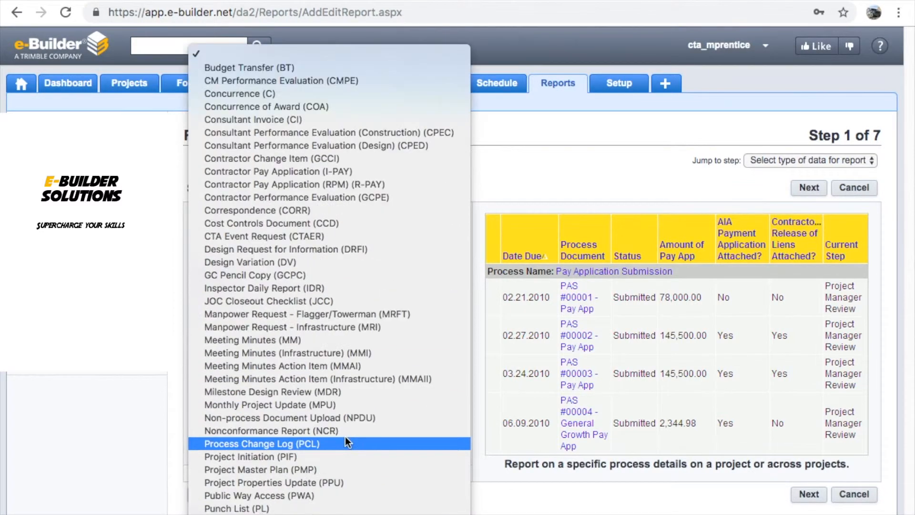
pyautogui.scroll(-3, 345, 442)
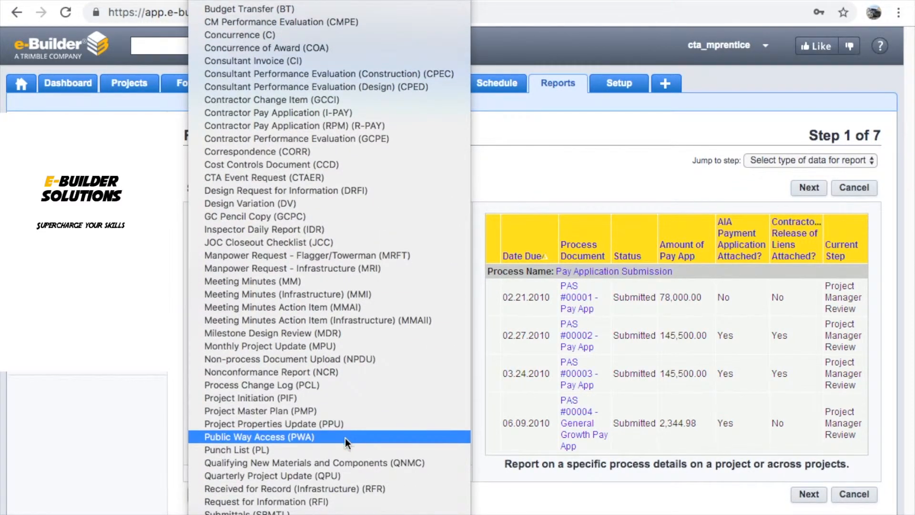
pyautogui.click(352, 494)
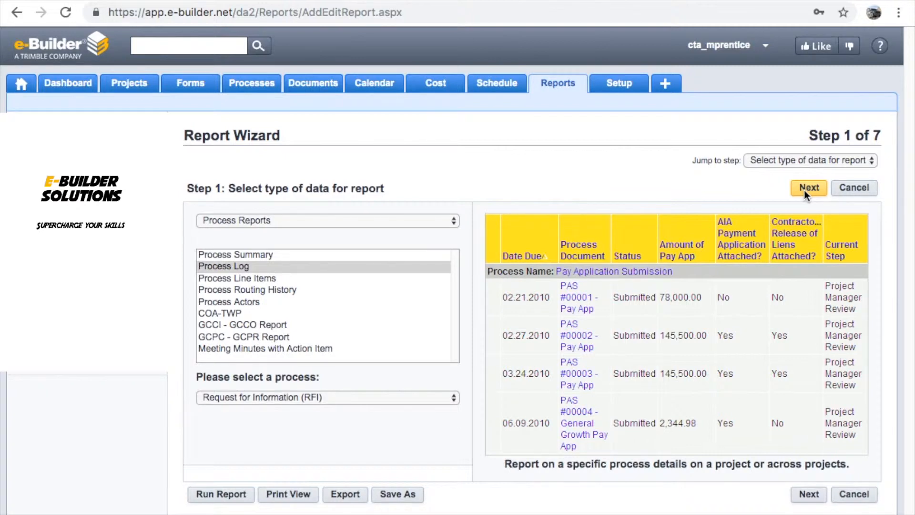
pyautogui.click(809, 188)
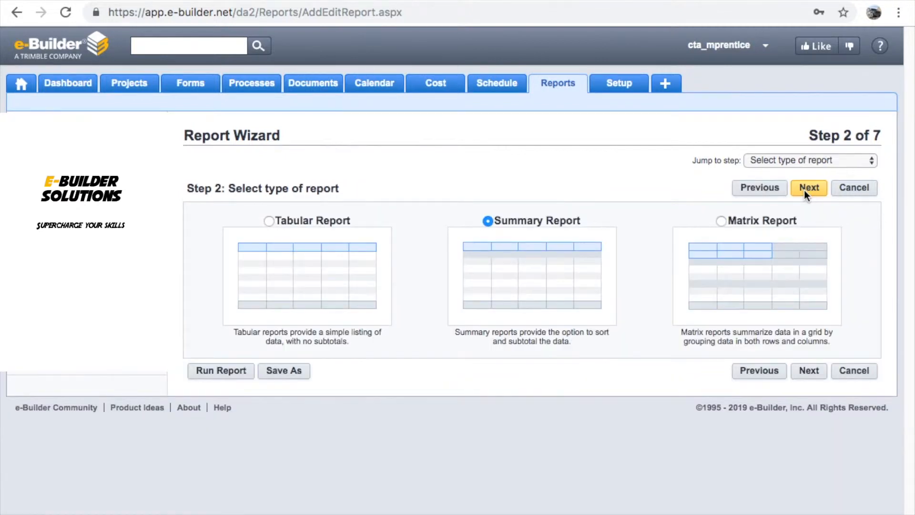
# - Compare the tabular, summary and matrix report types, settle on Summary Report and continue to column selection
pyautogui.click(318, 223)
pyautogui.click(507, 220)
pyautogui.click(738, 228)
pyautogui.click(489, 221)
pyautogui.click(807, 186)
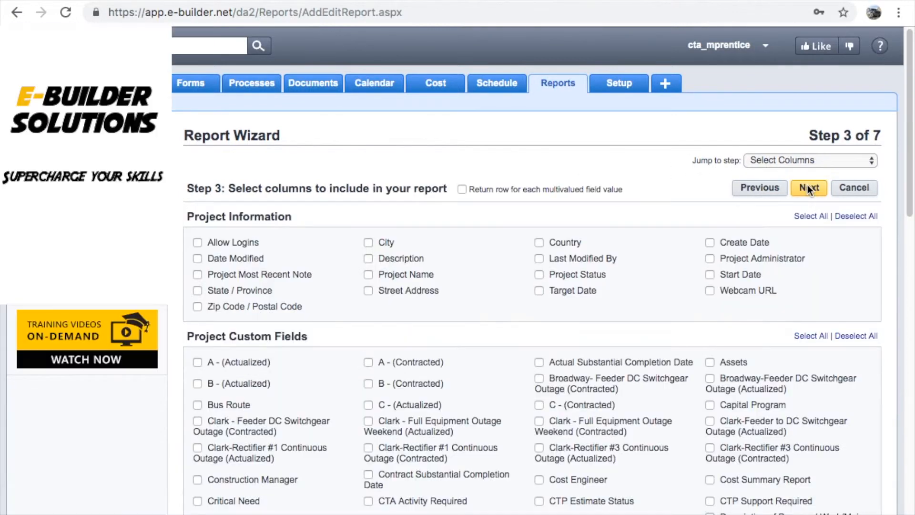
# - Include the Project Name column from the Project Information section in the report
pyautogui.scroll(-3, 477, 255)
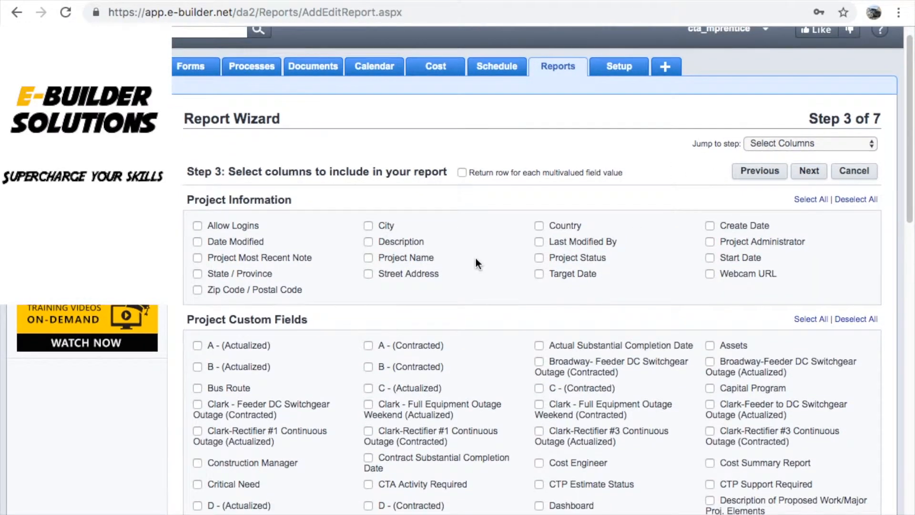
pyautogui.scroll(-3, 476, 256)
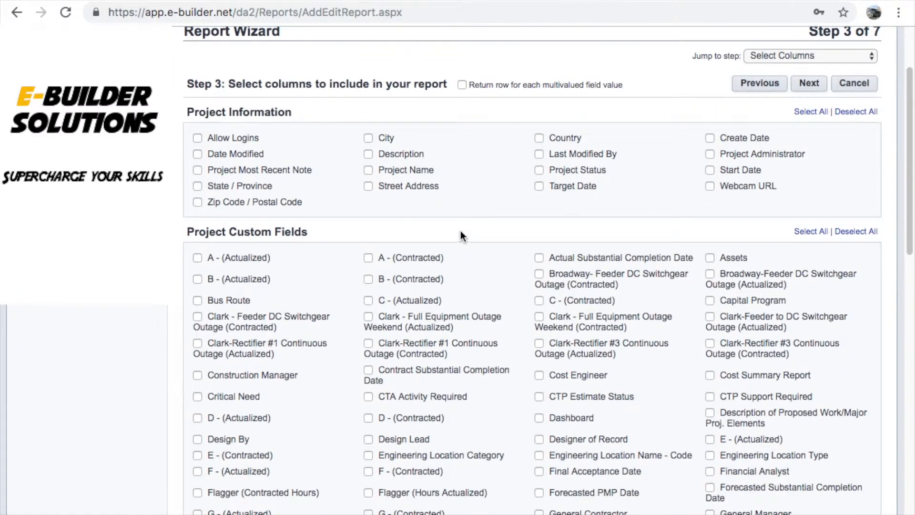
pyautogui.click(432, 171)
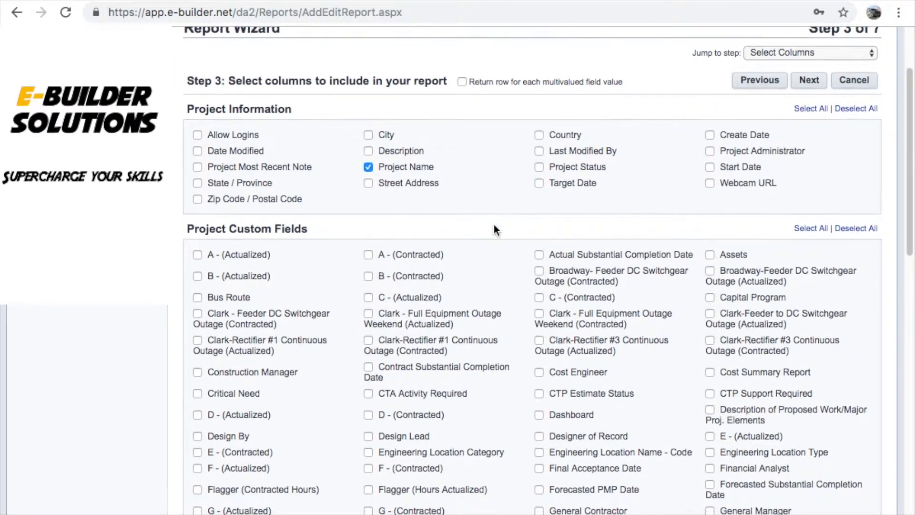
# - Deselect all preselected columns in the Process Information section
pyautogui.scroll(-2, 494, 224)
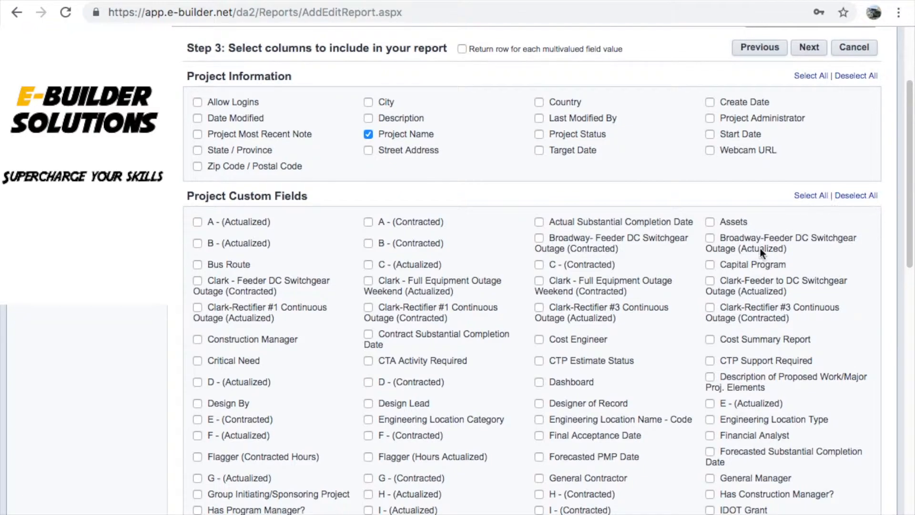
pyautogui.scroll(-1, 707, 323)
pyautogui.scroll(-12, 707, 323)
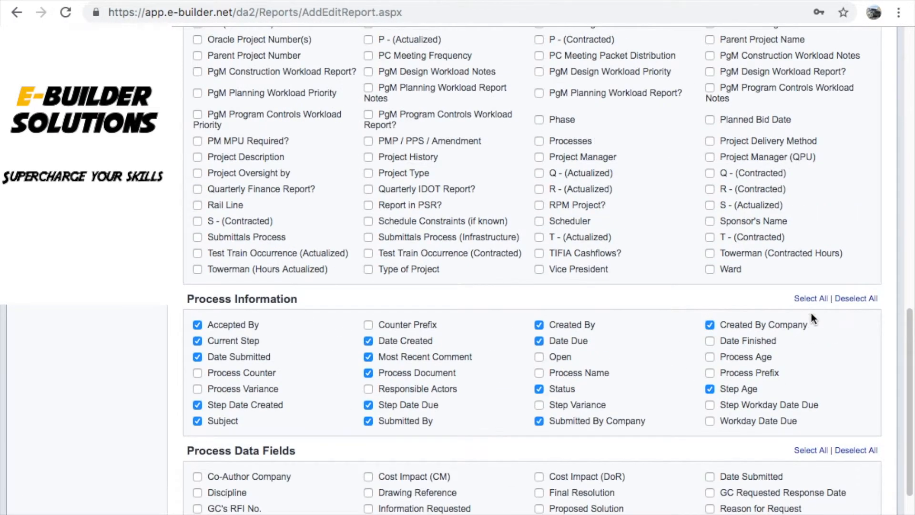
pyautogui.scroll(-5, 812, 324)
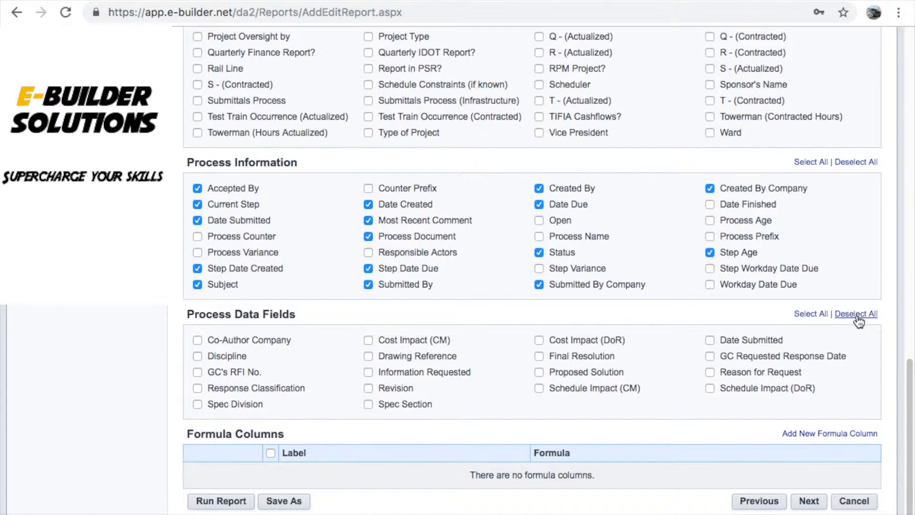
pyautogui.click(863, 163)
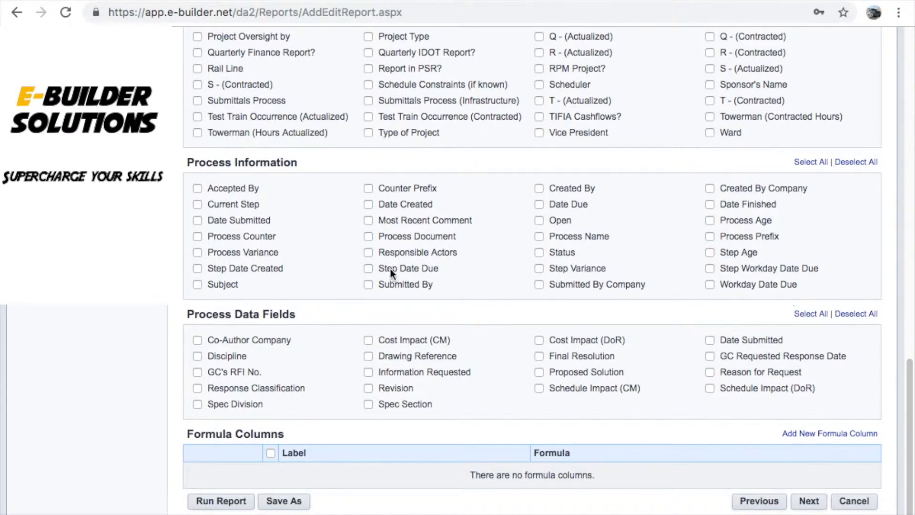
# - Include the Process Counter, Subject, Responsible Actors, Current Step, Process Age and Step Age columns
pyautogui.click(257, 236)
pyautogui.click(229, 287)
pyautogui.click(427, 249)
pyautogui.click(247, 205)
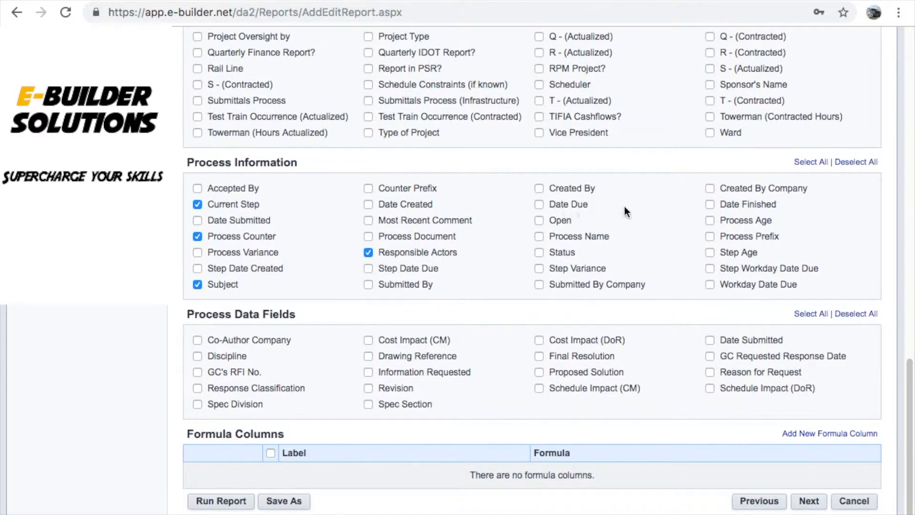
pyautogui.click(755, 221)
pyautogui.click(748, 250)
# - Include the Spec Division, Spec Section, Information Requested and Final Resolution data fields and continue to the summary settings
pyautogui.click(251, 404)
pyautogui.click(439, 373)
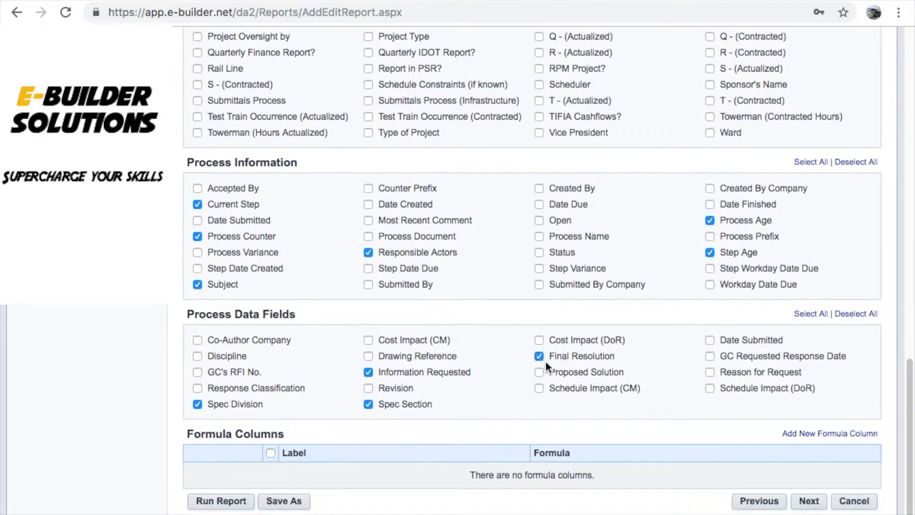
pyautogui.scroll(15, 714, 372)
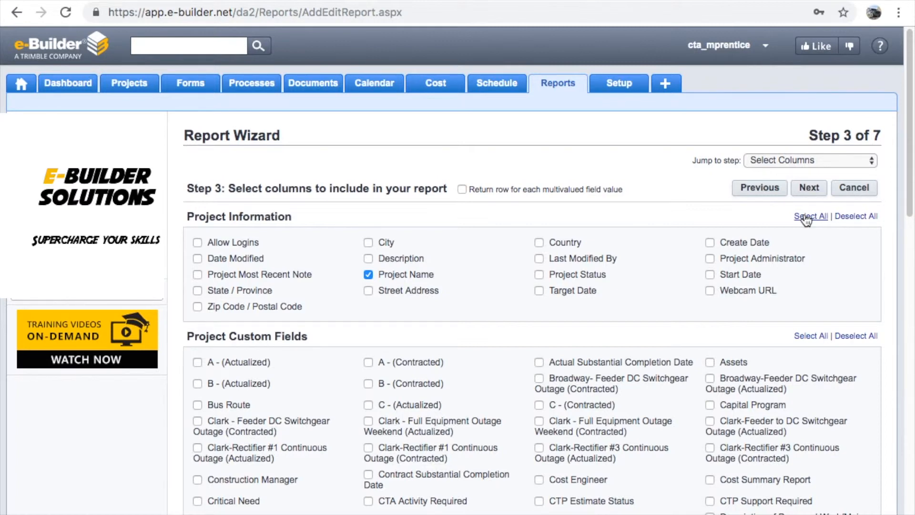
pyautogui.click(810, 187)
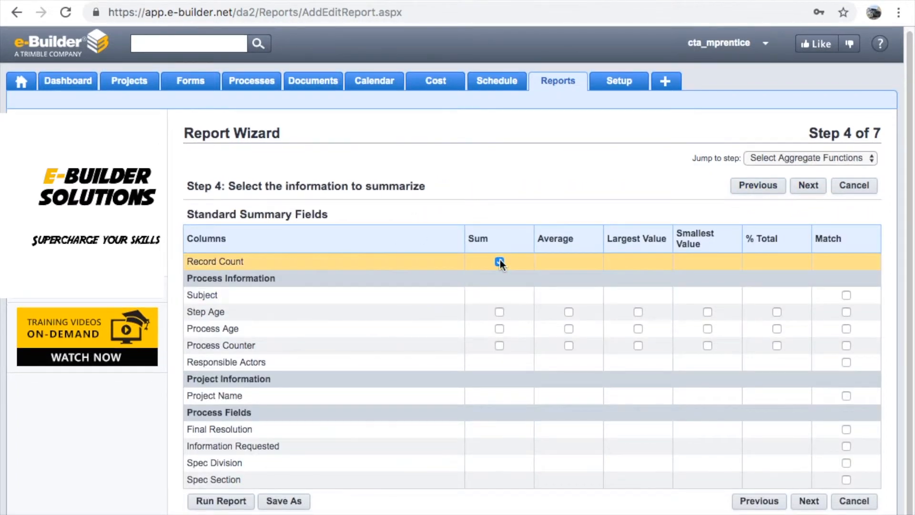
# - Summarize Step Age and Process Age by their average and continue to the column configuration
pyautogui.click(570, 311)
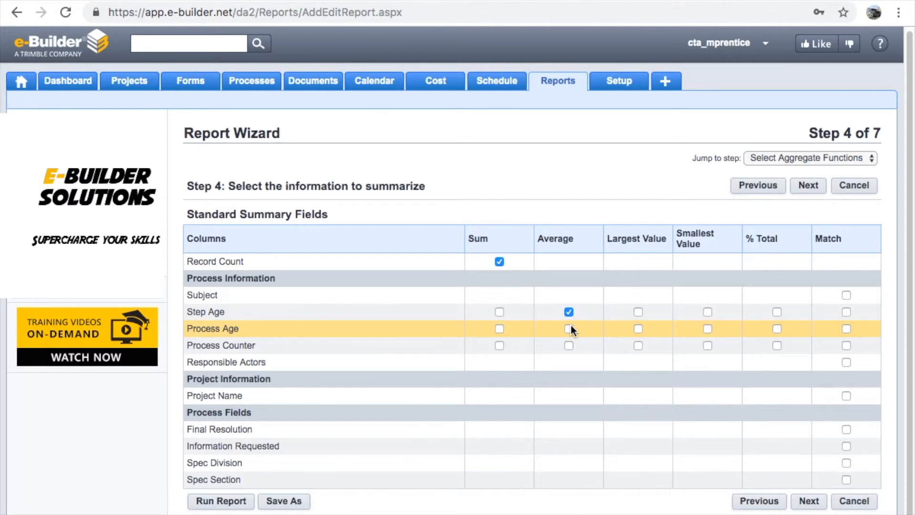
pyautogui.click(570, 329)
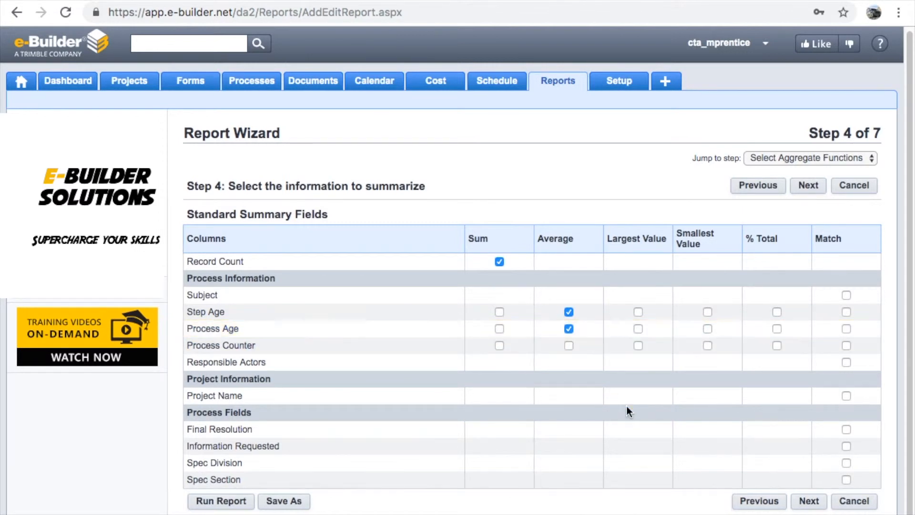
pyautogui.click(808, 501)
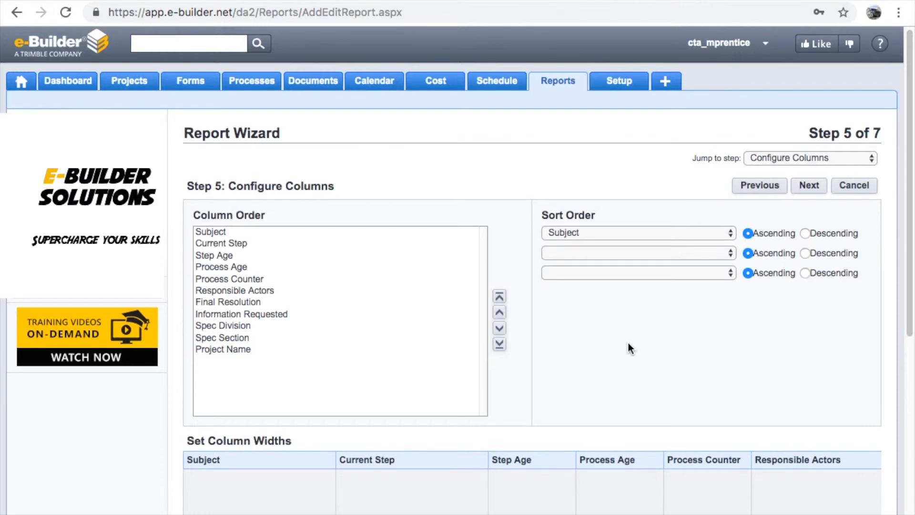
# - Sort the report by Project Name and secondly by Process Counter, and move Project Name to the start of the column order
pyautogui.click(611, 231)
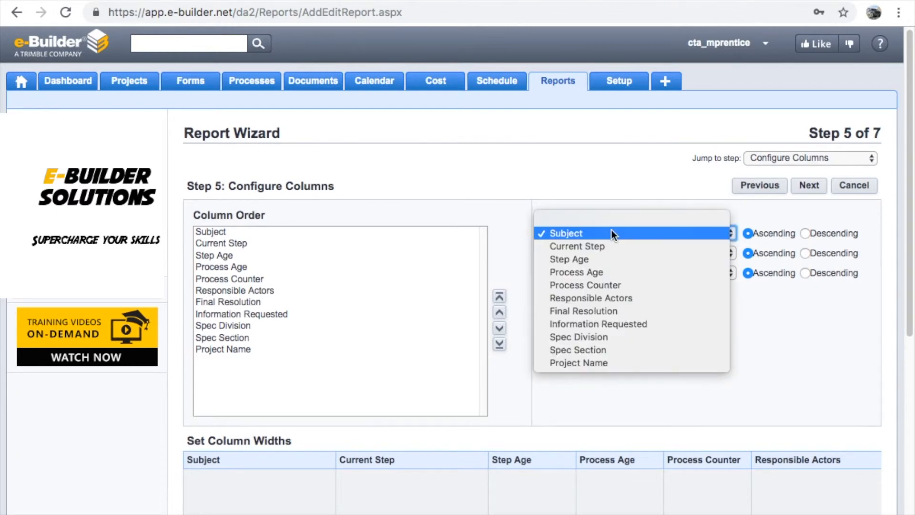
pyautogui.click(606, 365)
pyautogui.click(603, 252)
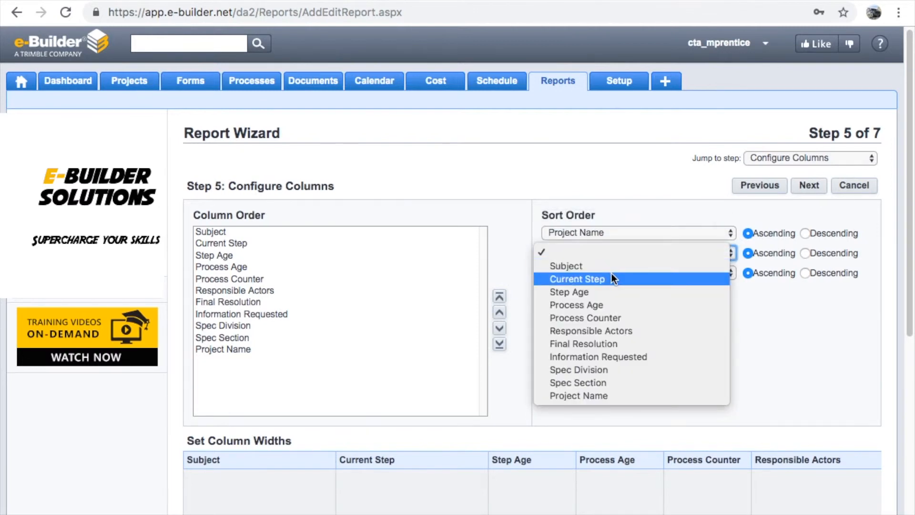
pyautogui.click(615, 317)
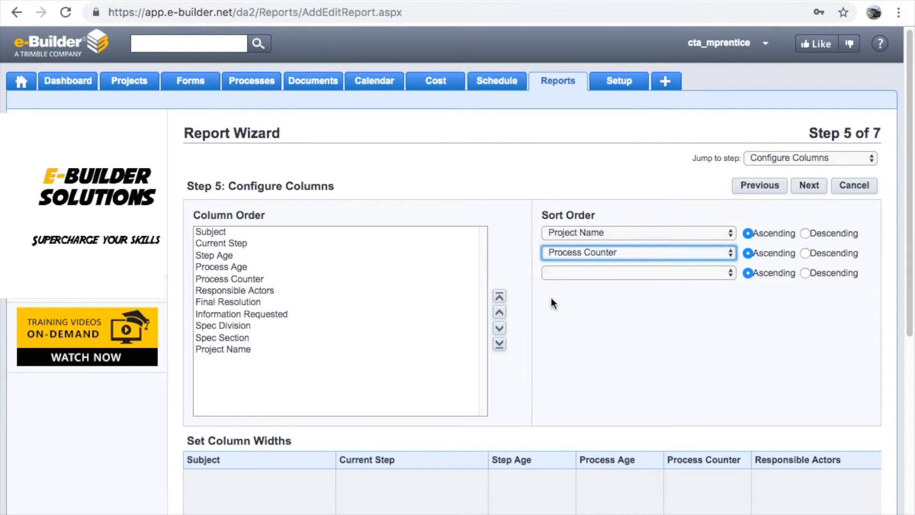
pyautogui.click(261, 350)
pyautogui.click(499, 296)
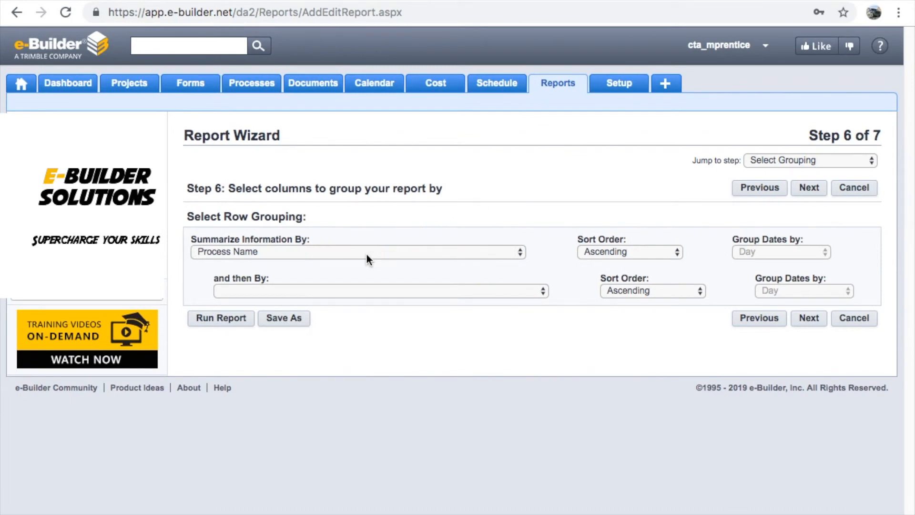
# - Set the row grouping to summarize the report's information by Project Name
pyautogui.click(367, 252)
pyautogui.scroll(-3, 362, 318)
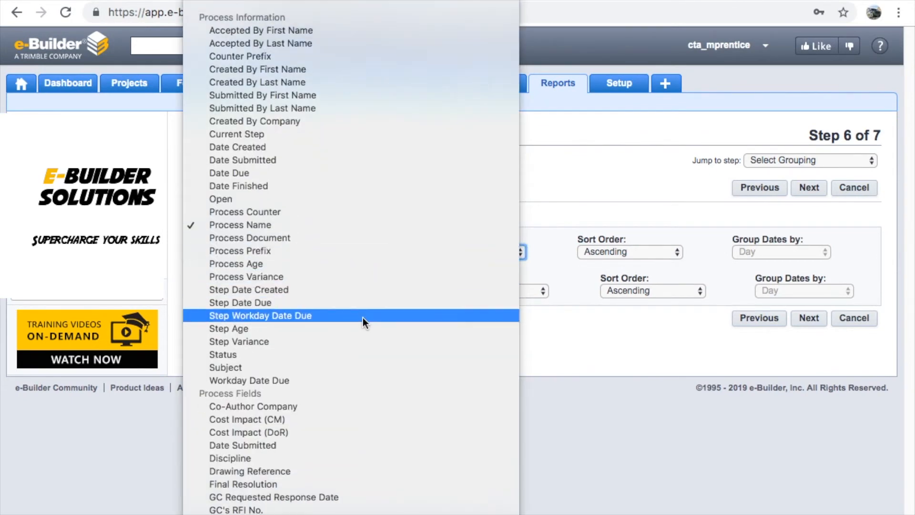
pyautogui.scroll(-10, 365, 313)
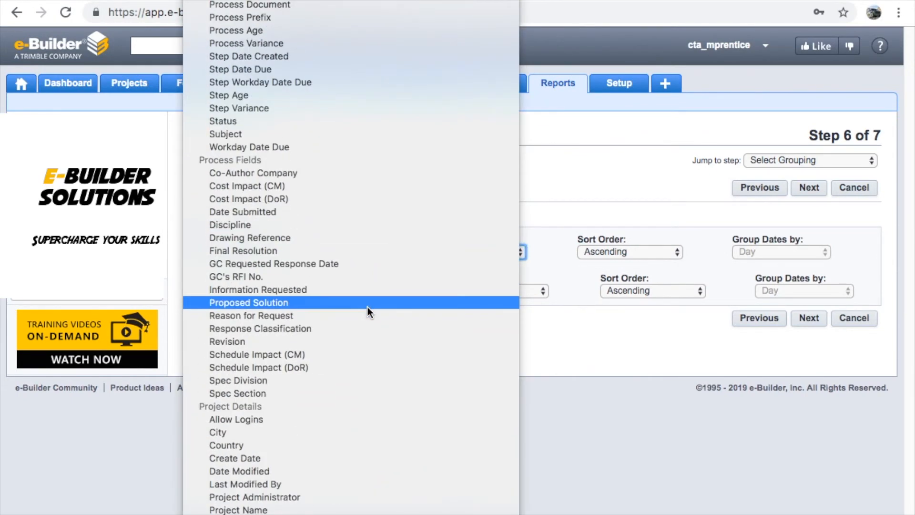
pyautogui.scroll(-5, 370, 301)
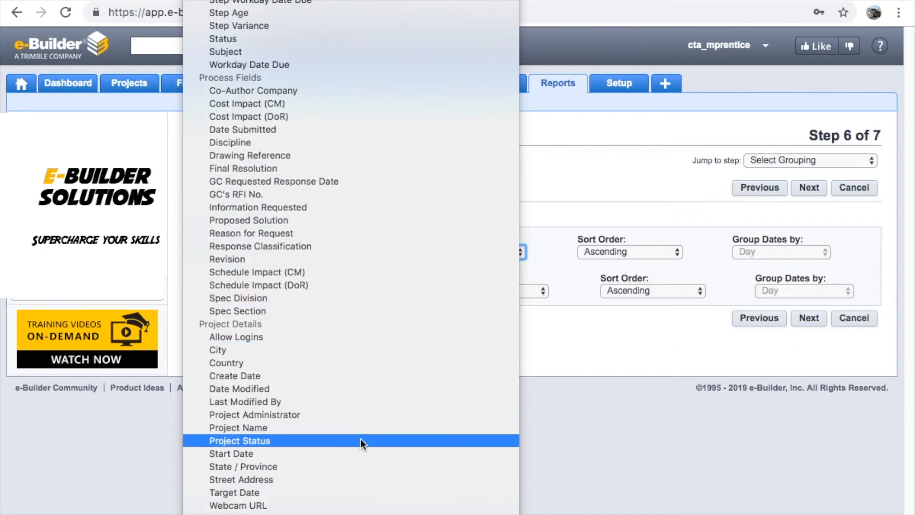
pyautogui.click(368, 428)
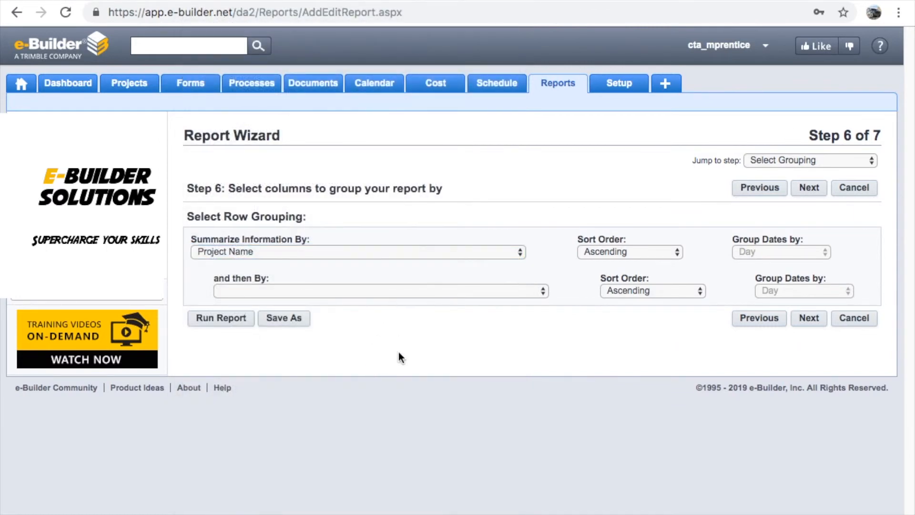
# - Continue to the filter criteria and turn off the requirement to select a project while running the report
pyautogui.click(820, 188)
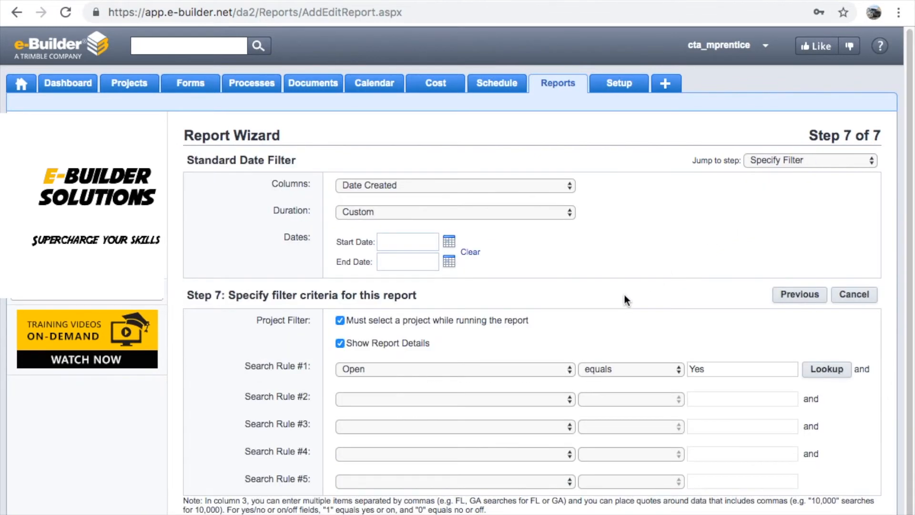
pyautogui.click(438, 320)
# - Save the report as "RFI Report - Open" in My Personal Reports and run it
pyautogui.click(283, 502)
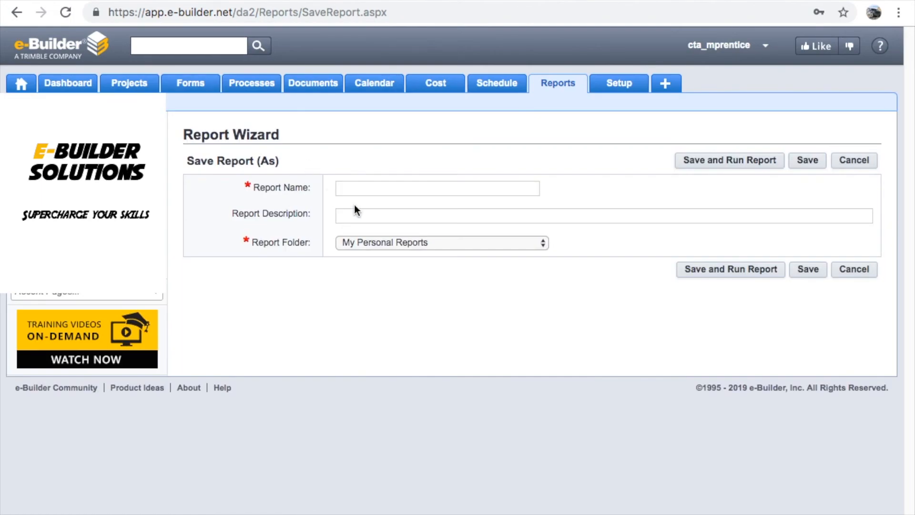
pyautogui.click(393, 190)
pyautogui.write('RFI Repo')
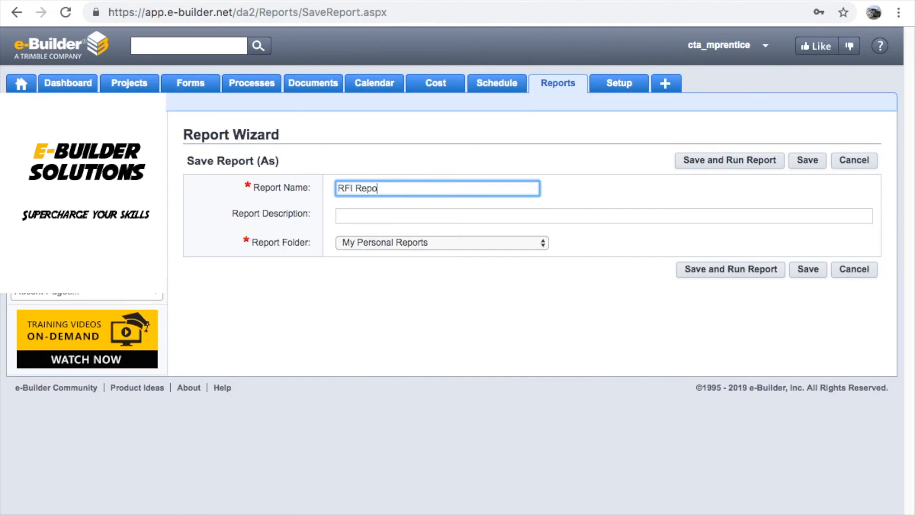
pyautogui.write('rt - Open')
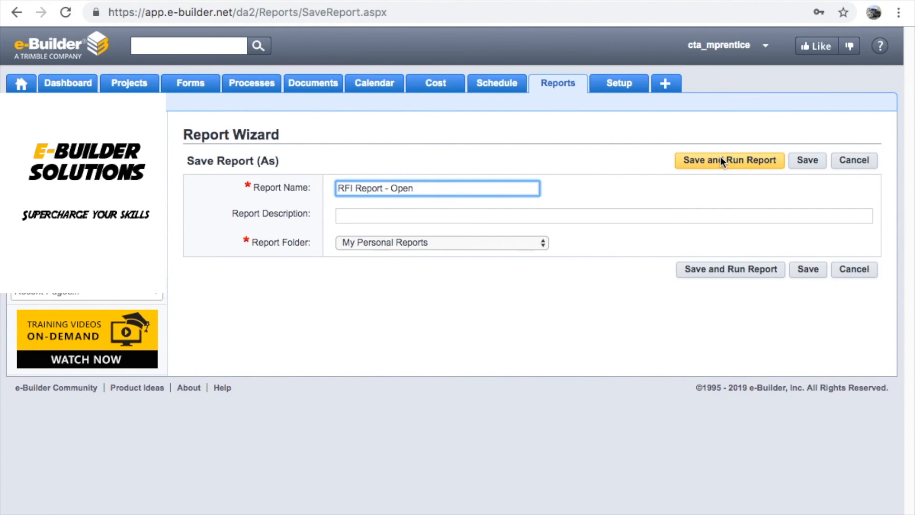
pyautogui.click(721, 159)
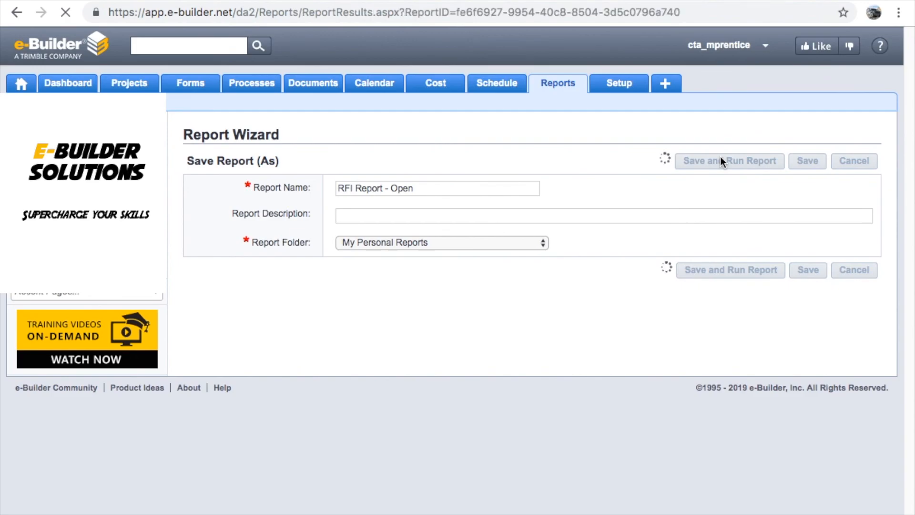